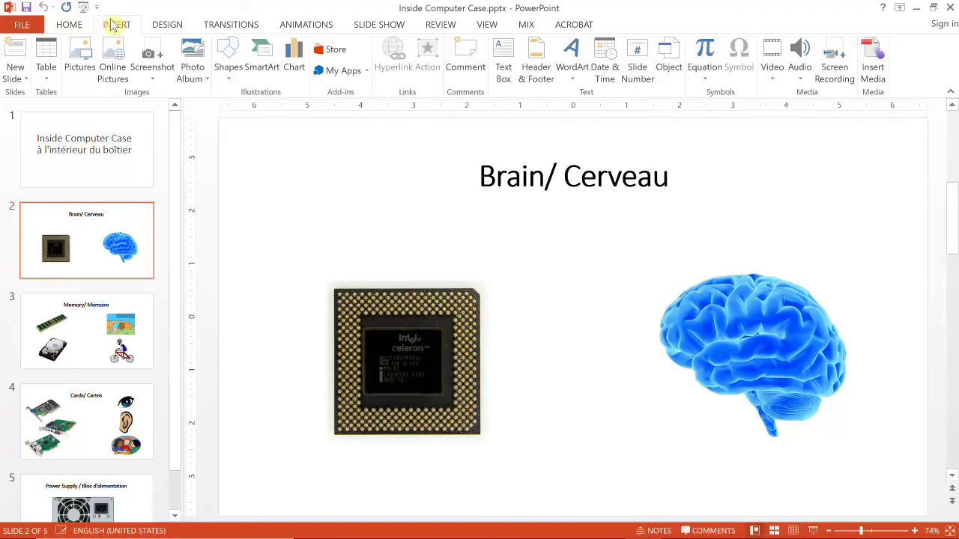
Open the Header and Footer dialog from Insert and tick Slide number.
{"action": "left_click", "coordinate": [643, 81]}
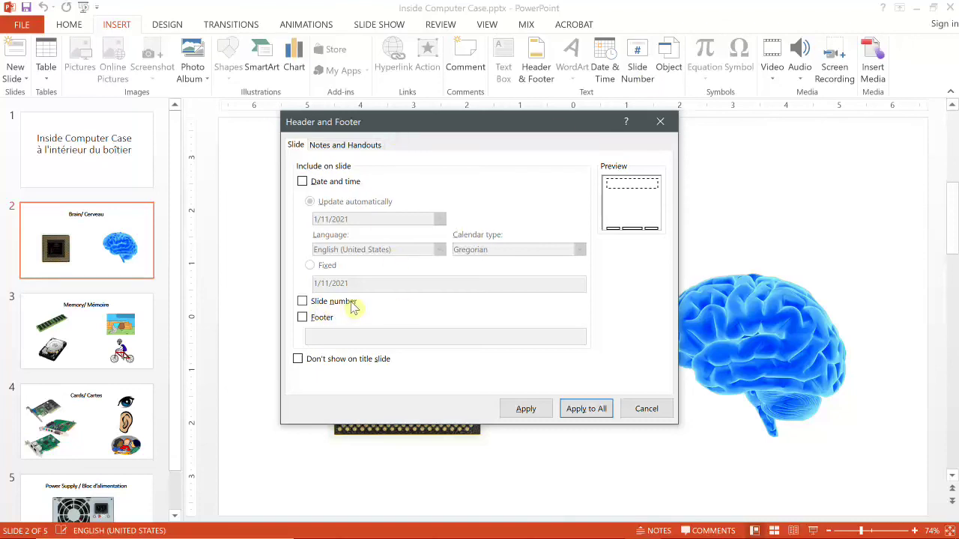
{"action": "left_click", "coordinate": [303, 302]}
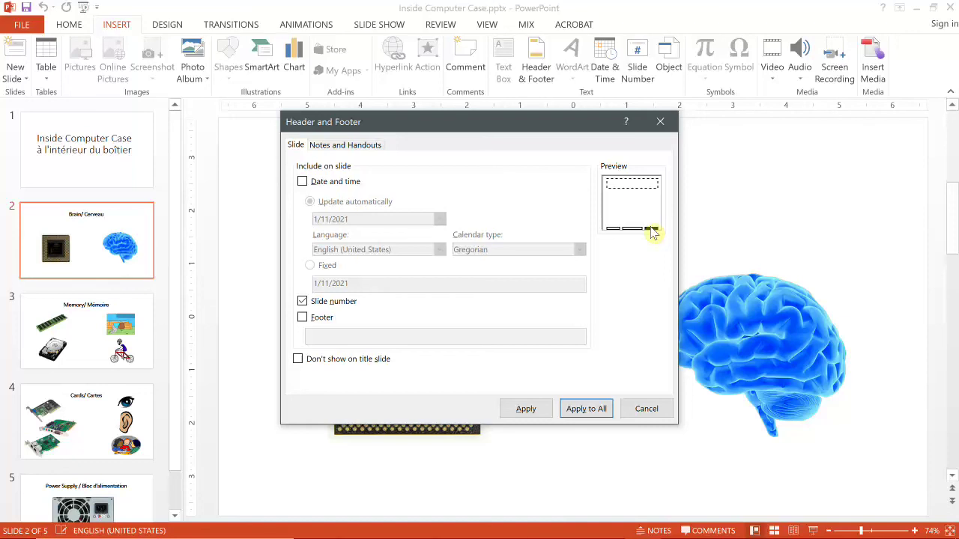
{"action": "left_click", "coordinate": [302, 182]}
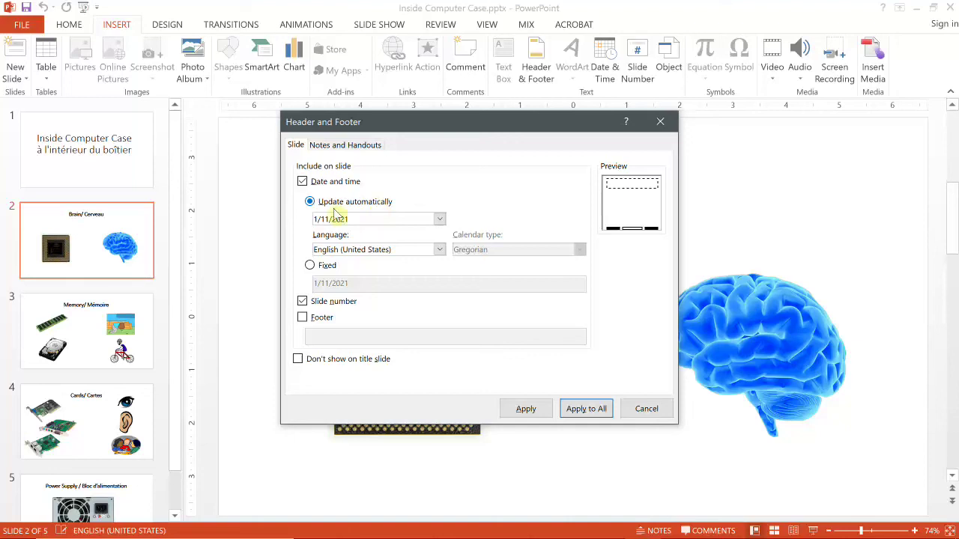
{"action": "left_click", "coordinate": [310, 266]}
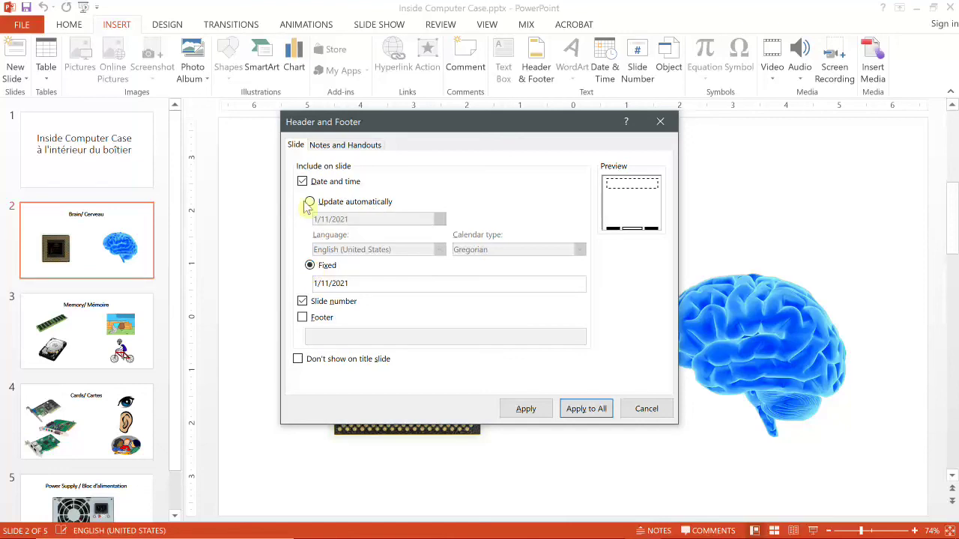
{"action": "left_click", "coordinate": [301, 181]}
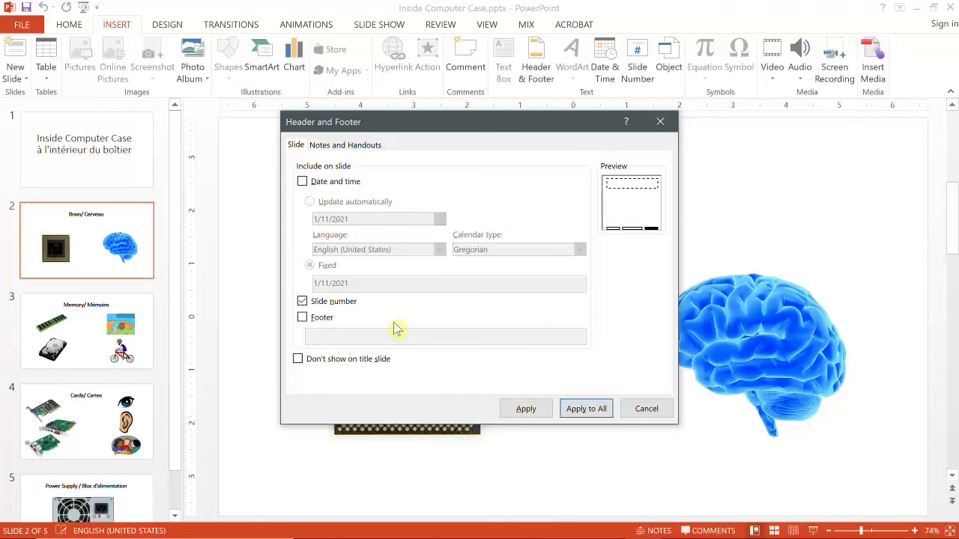
Enable the footer and enter 'Lebanese University' as its text.
{"action": "left_click", "coordinate": [302, 318]}
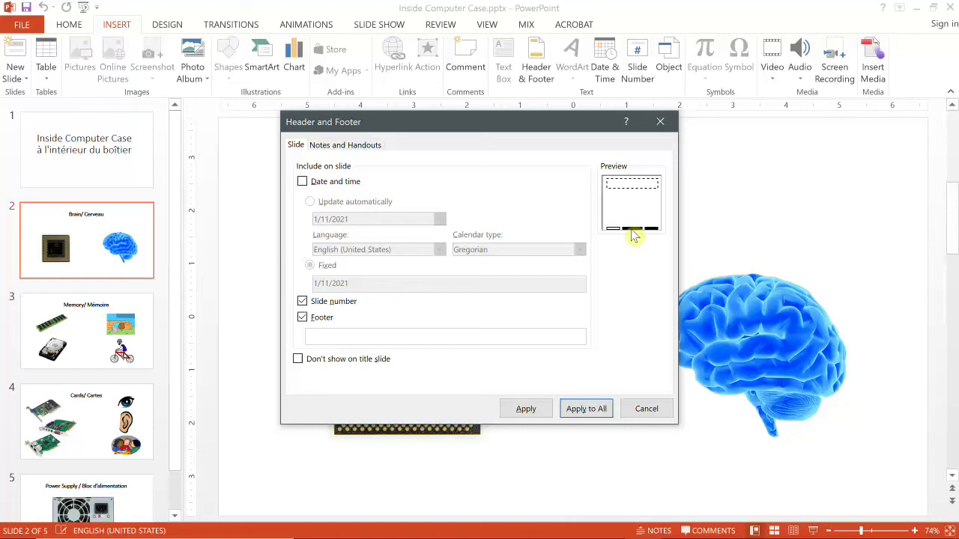
{"action": "left_click", "coordinate": [368, 334]}
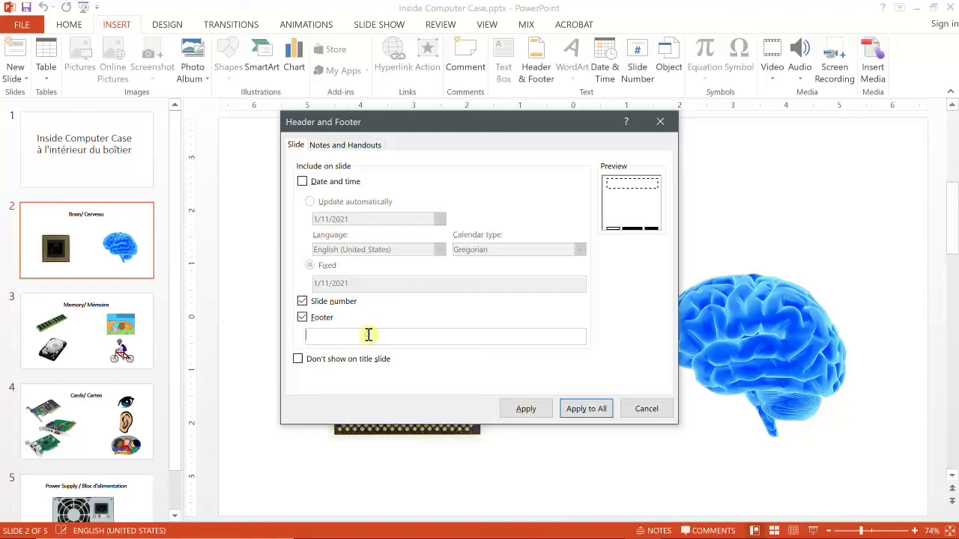
{"action": "type", "text": "Leb"}
{"action": "type", "text": "anese "}
{"action": "type", "text": "Univ"}
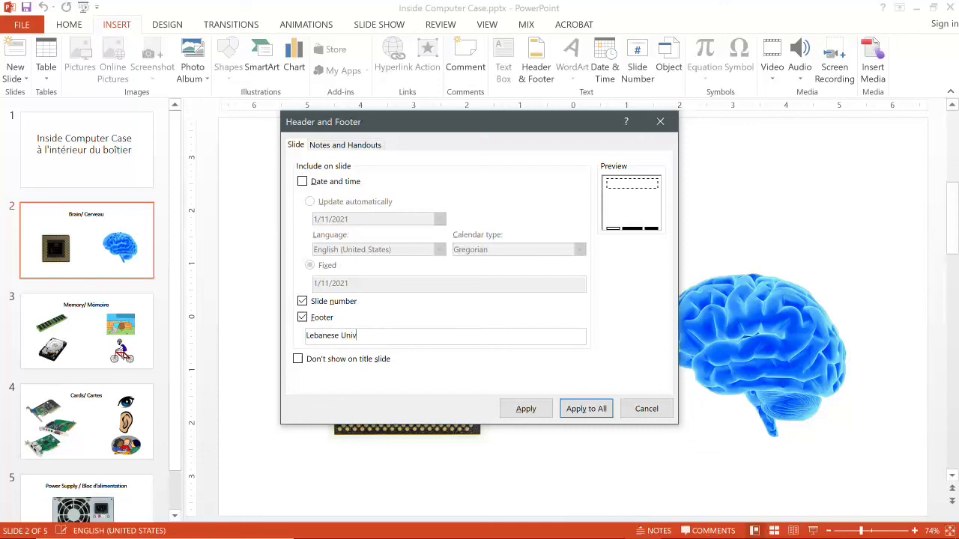
{"action": "type", "text": "ersity"}
Exclude the title slide and apply the footer and slide numbers to all slides.
{"action": "left_click", "coordinate": [298, 360]}
{"action": "left_click", "coordinate": [588, 412]}
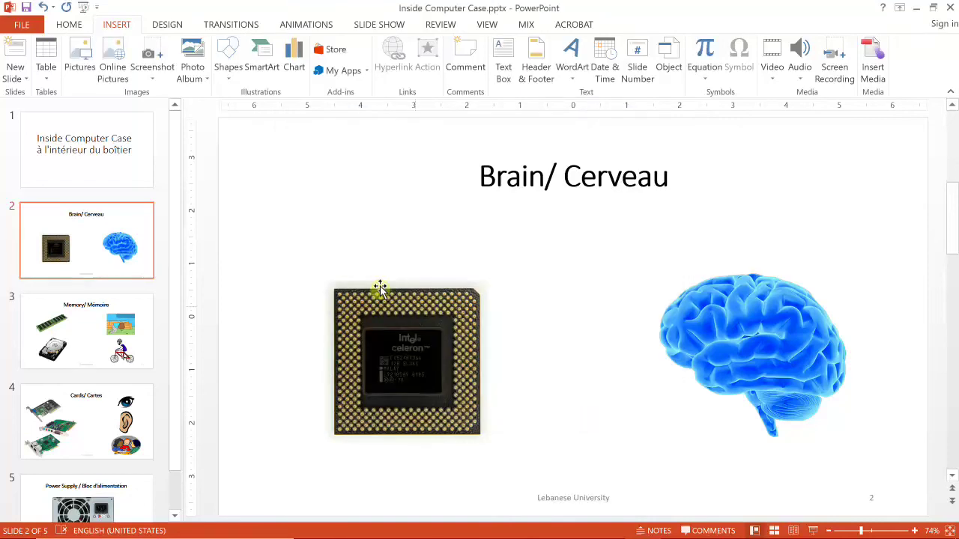
Confirm the title slide has no footer, then view slides 2 to 4 ('Cards/ Cartes').
{"action": "left_click", "coordinate": [127, 152]}
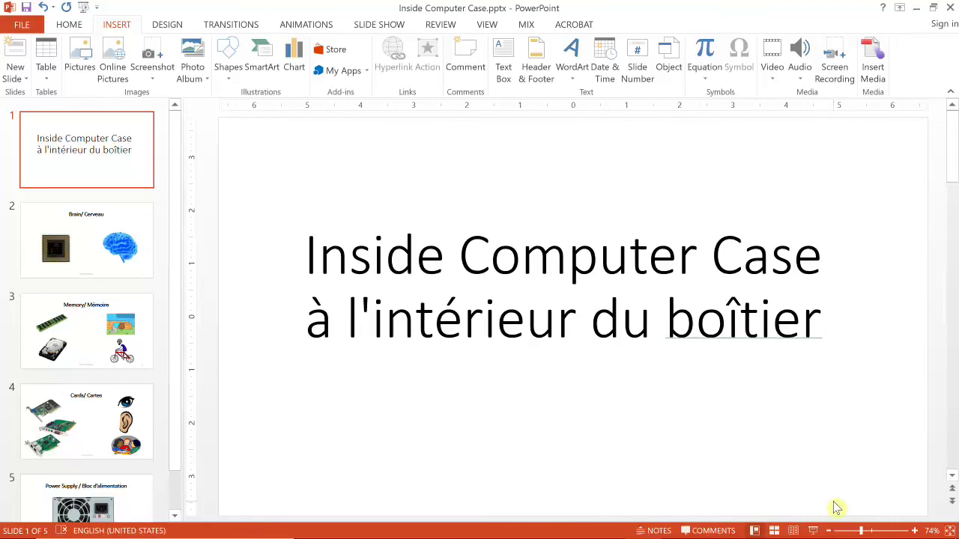
{"action": "left_click", "coordinate": [130, 239]}
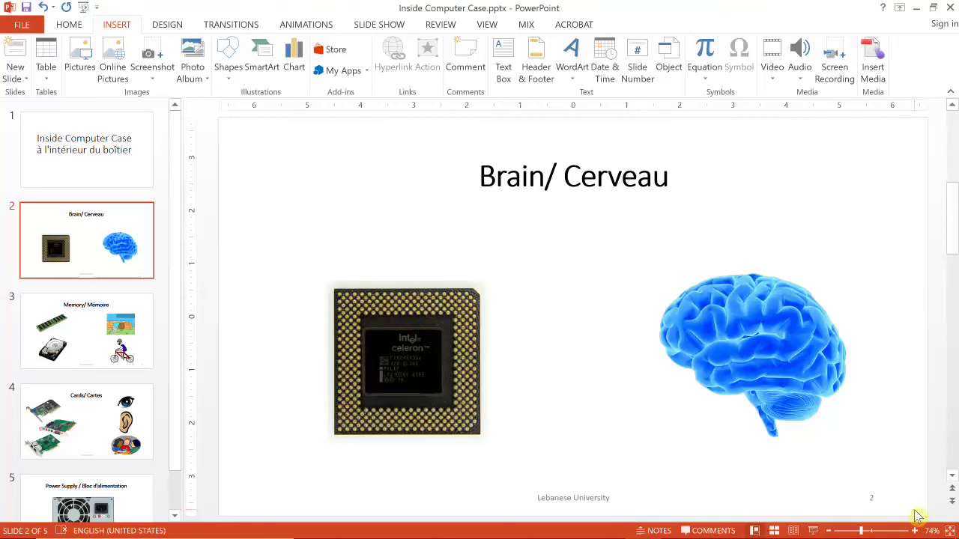
{"action": "key", "text": "Down"}
{"action": "key", "text": "Down"}
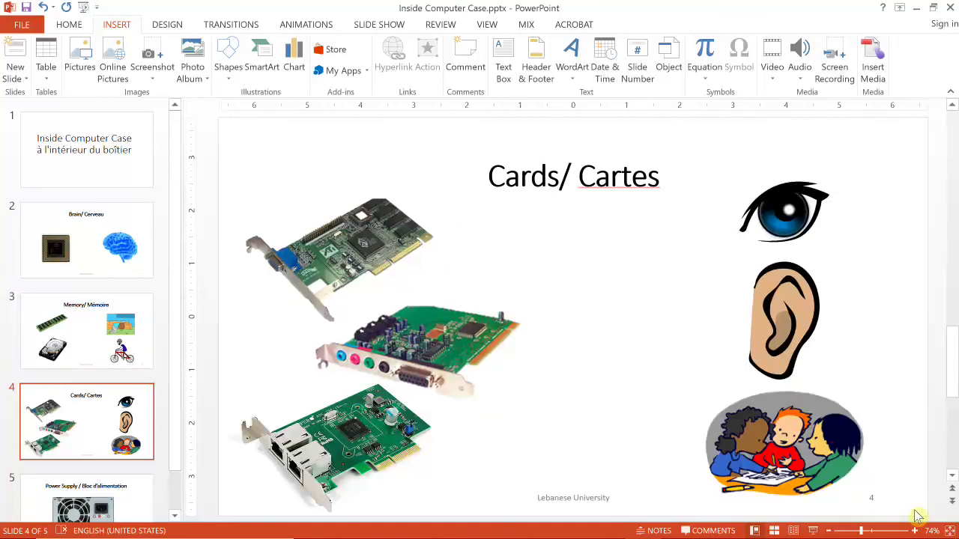